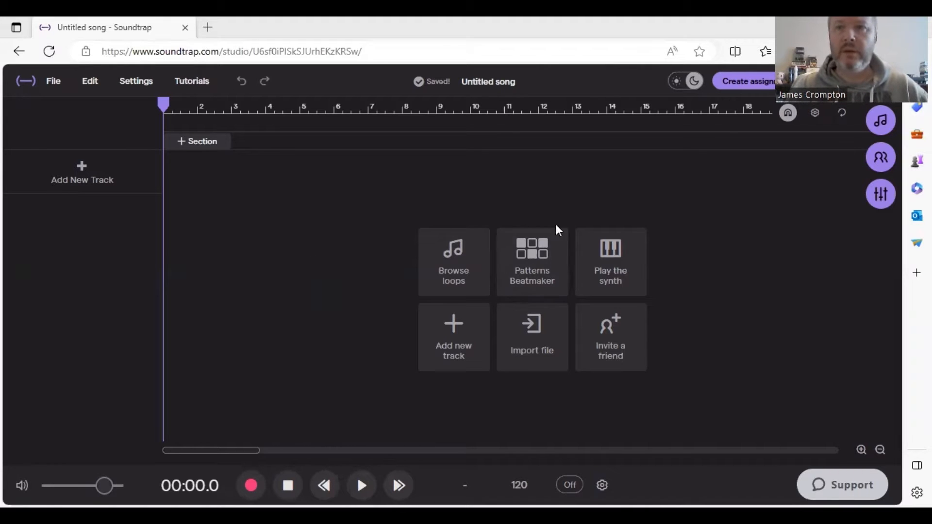
# Step: Start a Patterns Beatmaker drum track and set the song tempo to 100 BPM
pyautogui.click(534, 256)
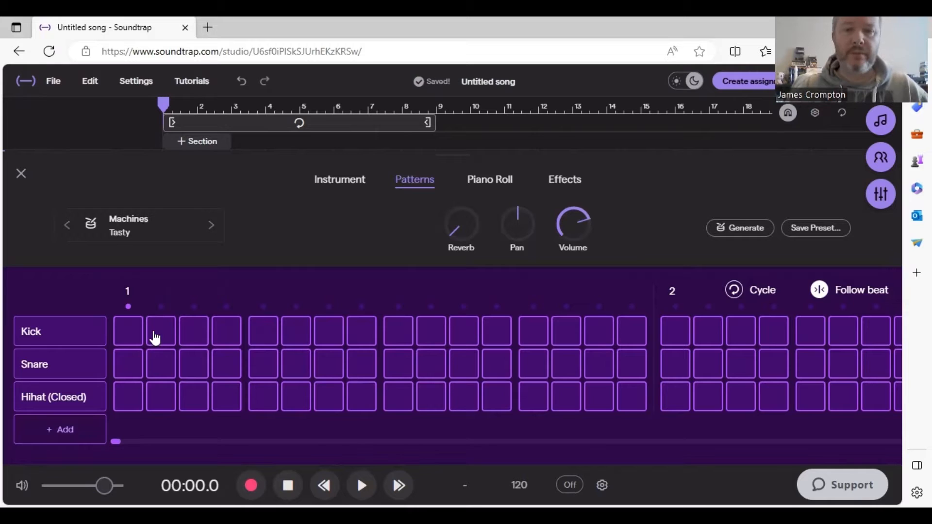
pyautogui.click(520, 485)
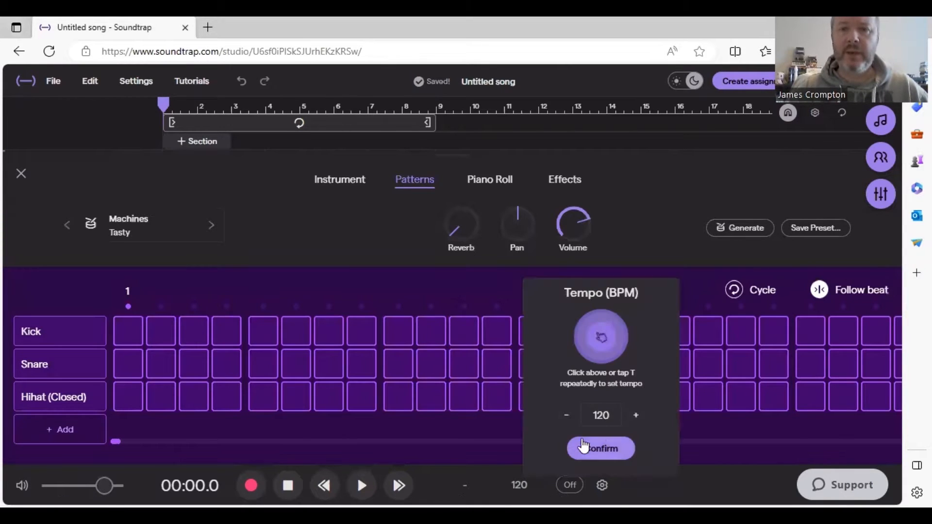
pyautogui.click(610, 415)
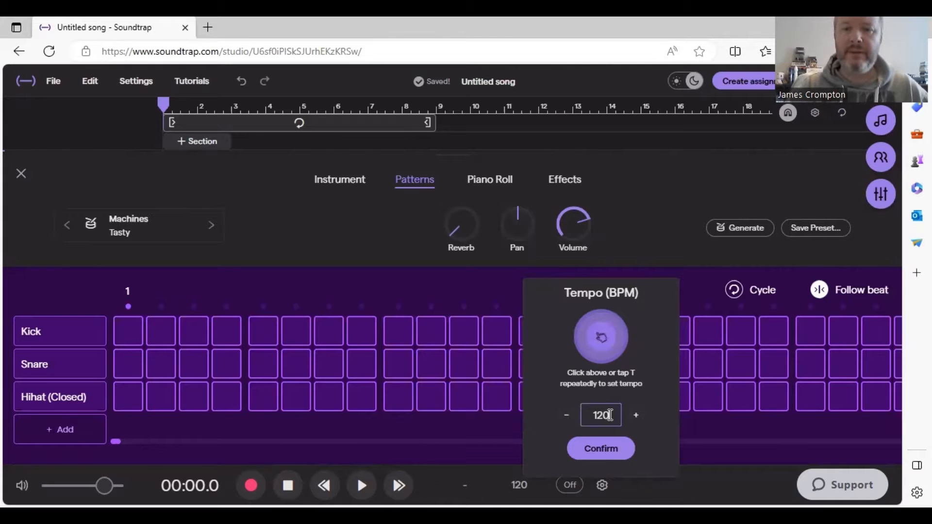
pyautogui.press('BackSpace')
pyautogui.press('BackSpace')
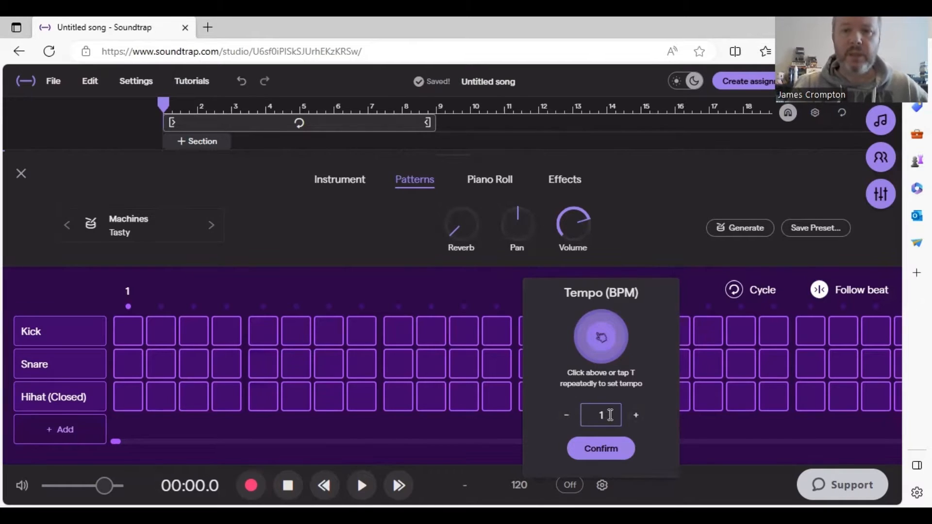
pyautogui.write('00')
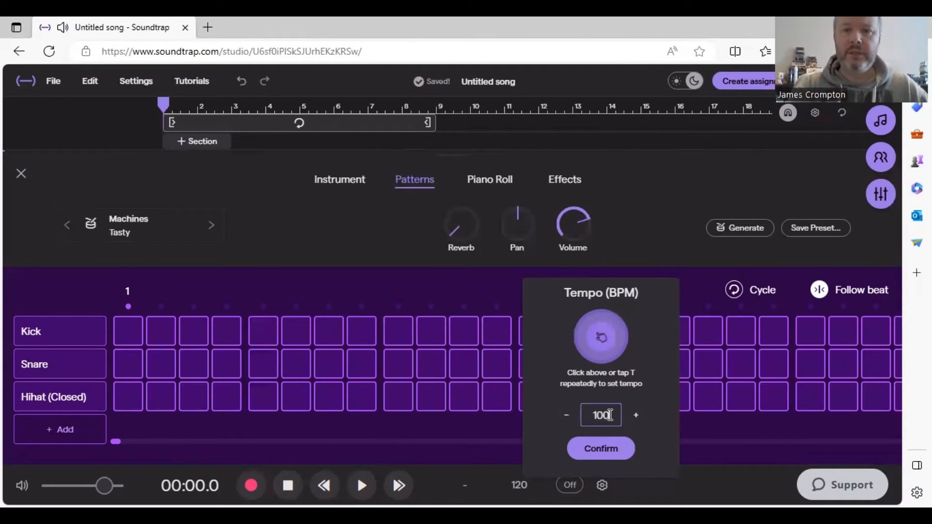
pyautogui.click(597, 448)
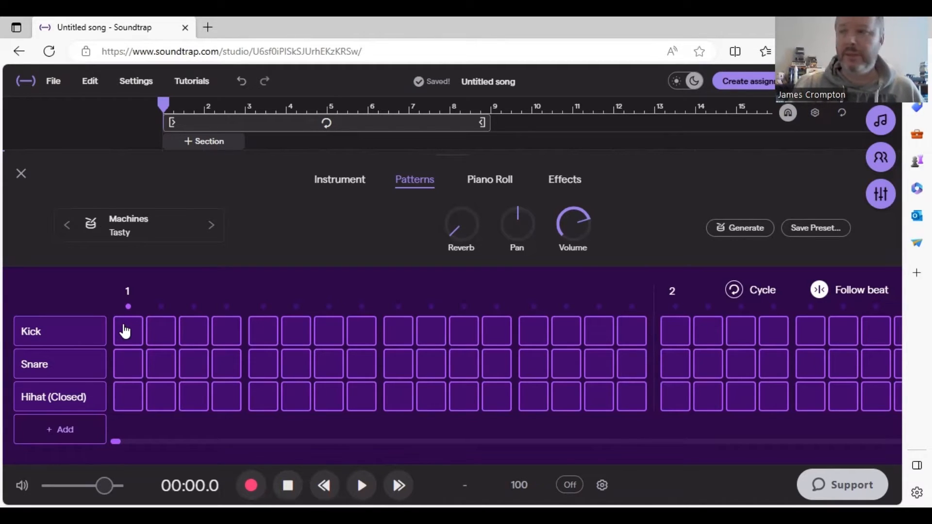
# Step: Program bar 1 with kicks on steps 1, 8 and 9 and snares on steps 5 and 13
pyautogui.click(125, 332)
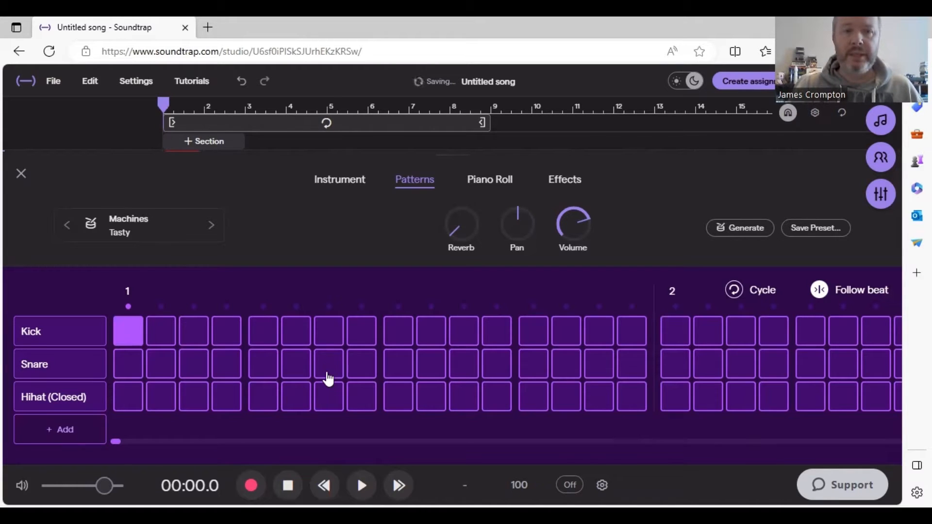
pyautogui.click(362, 334)
pyautogui.click(400, 336)
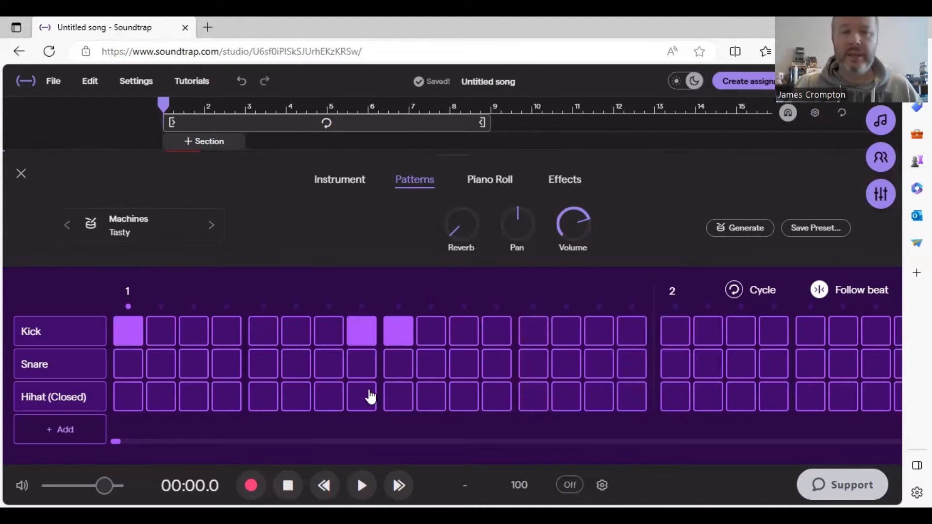
pyautogui.click(266, 372)
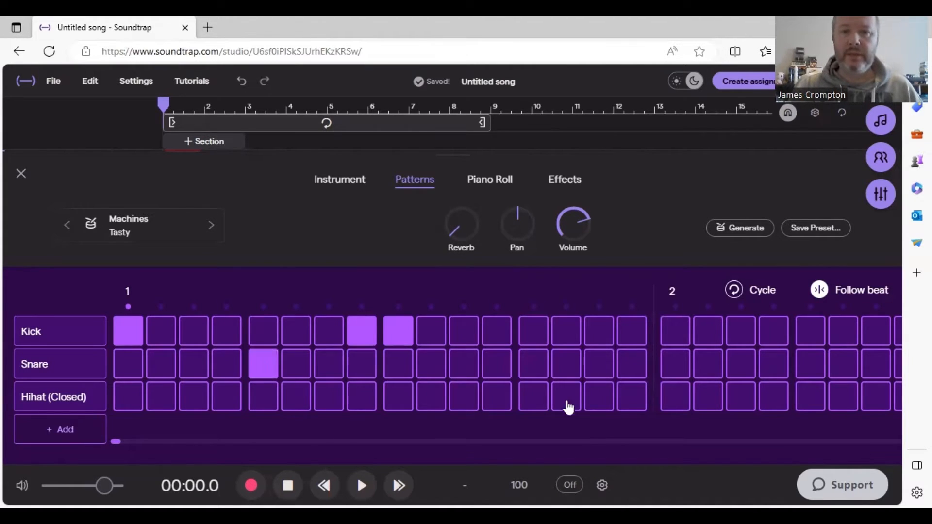
pyautogui.click(537, 370)
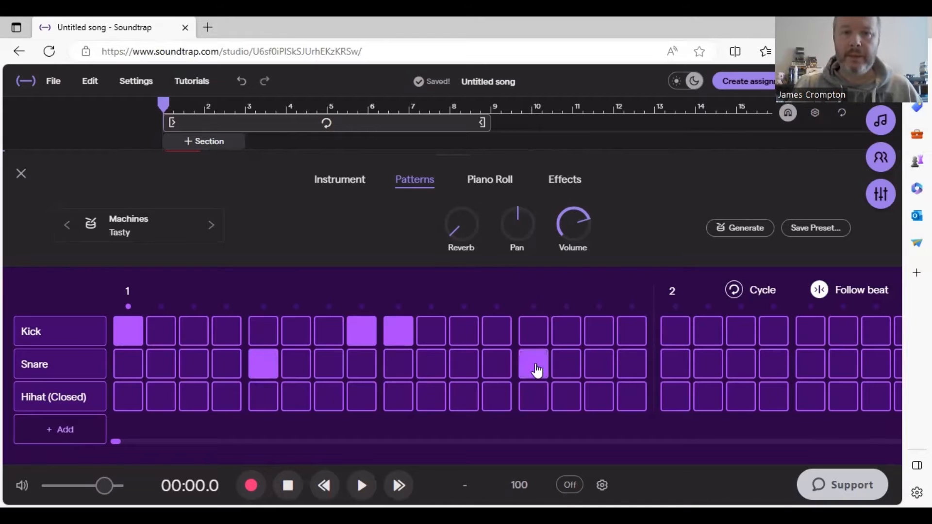
# Step: Add closed hi-hats on steps 3, 7, 11 and 15 of bar 1 and close the pattern editor
pyautogui.click(188, 401)
pyautogui.click(330, 399)
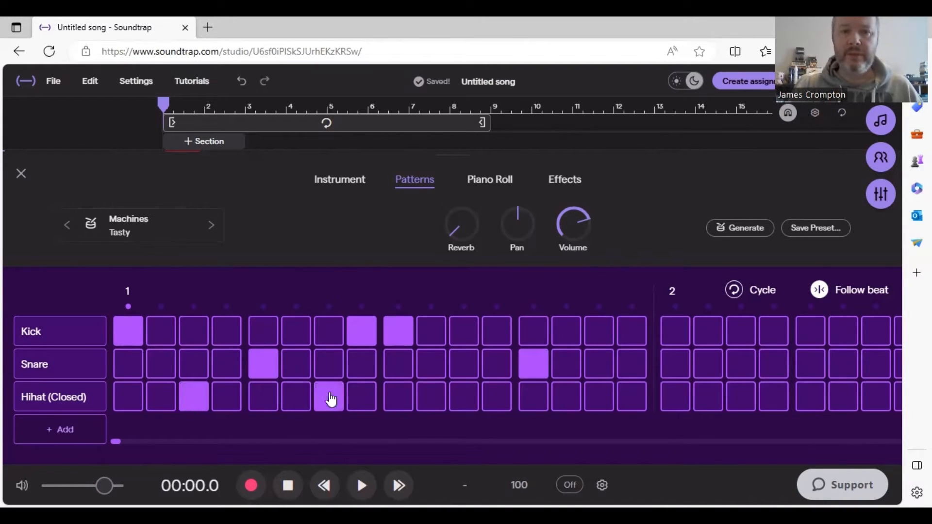
pyautogui.click(457, 400)
pyautogui.click(600, 401)
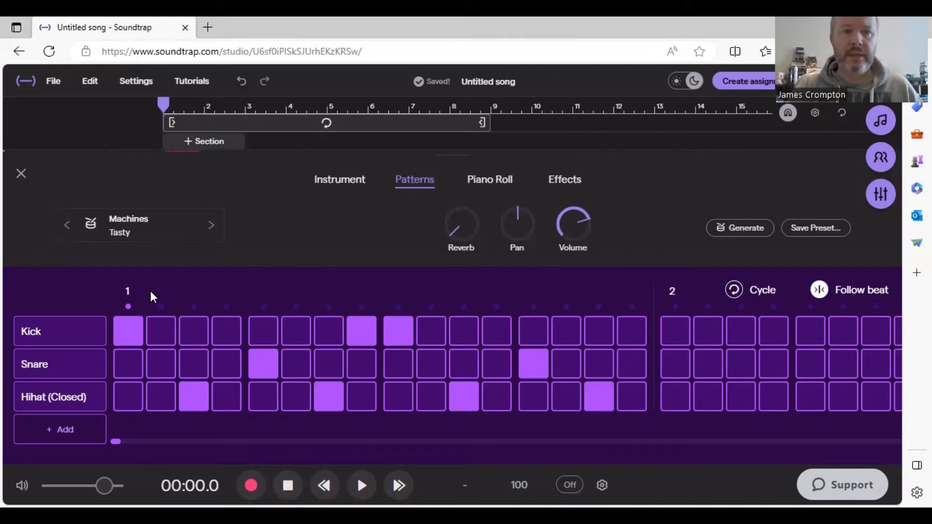
pyautogui.click(21, 174)
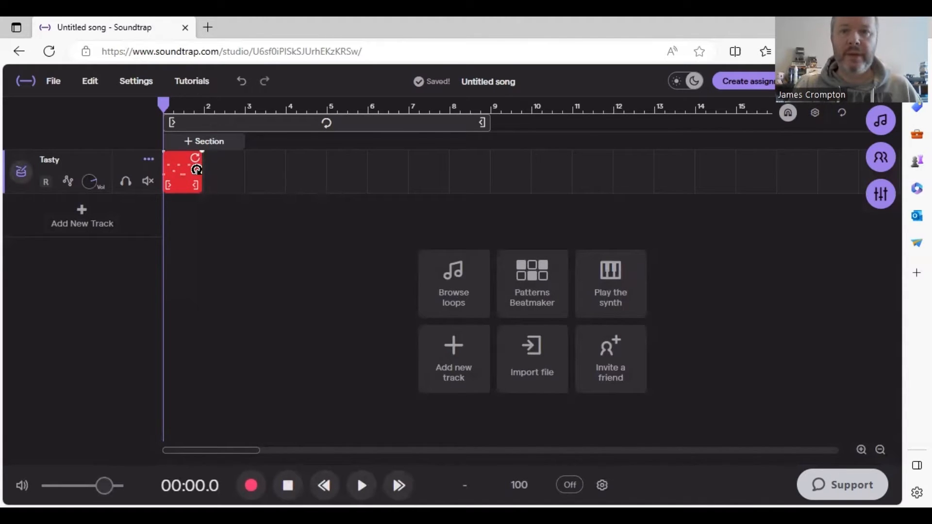
# Step: Loop the one-bar drum pattern out to the start of bar 9 and play the beat back
pyautogui.click(861, 450)
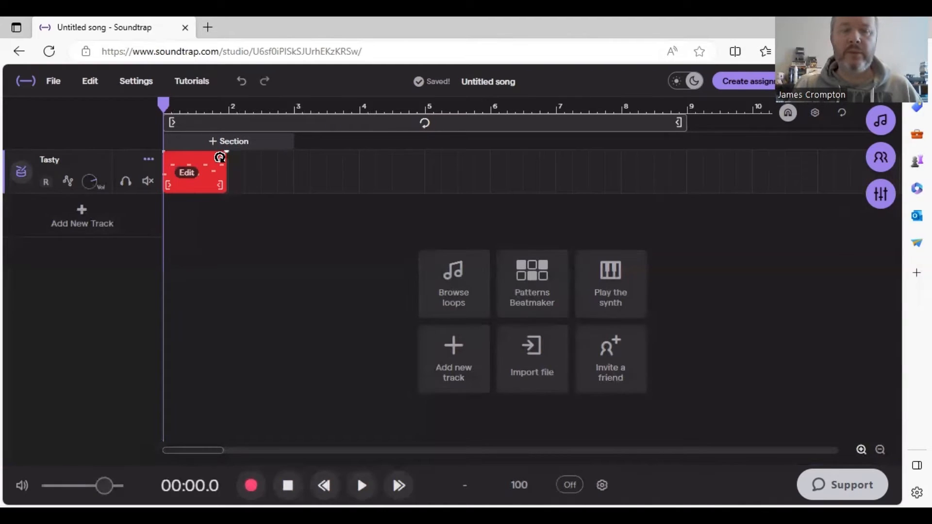
pyautogui.moveTo(220, 158); pyautogui.dragTo(418, 161)
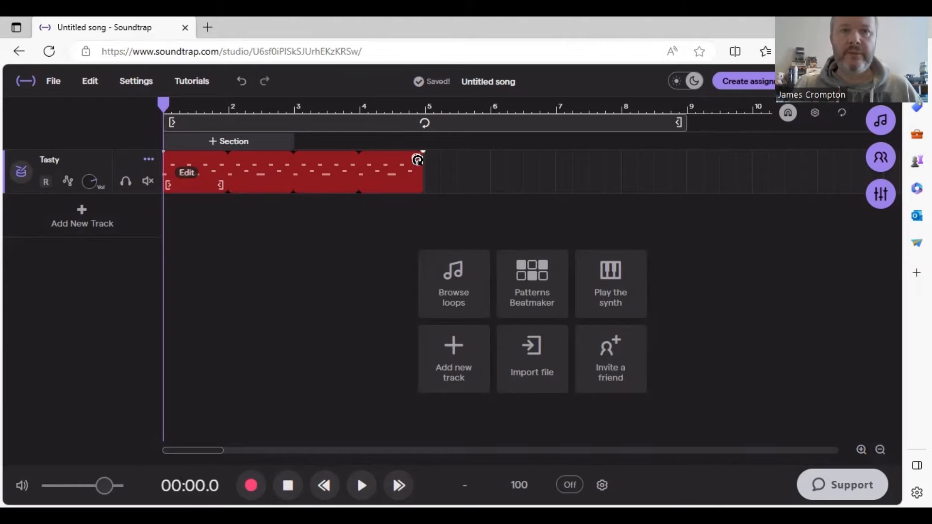
pyautogui.moveTo(418, 161); pyautogui.dragTo(677, 159)
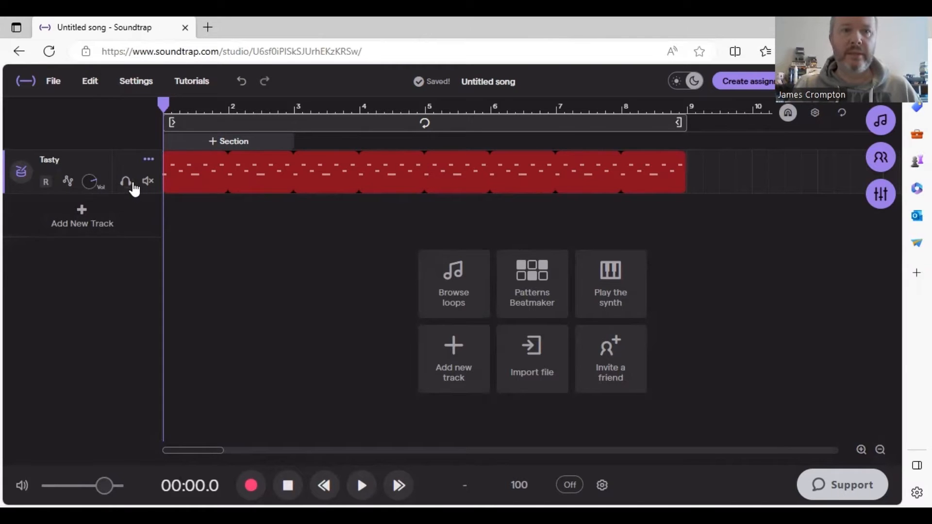
pyautogui.press('space')
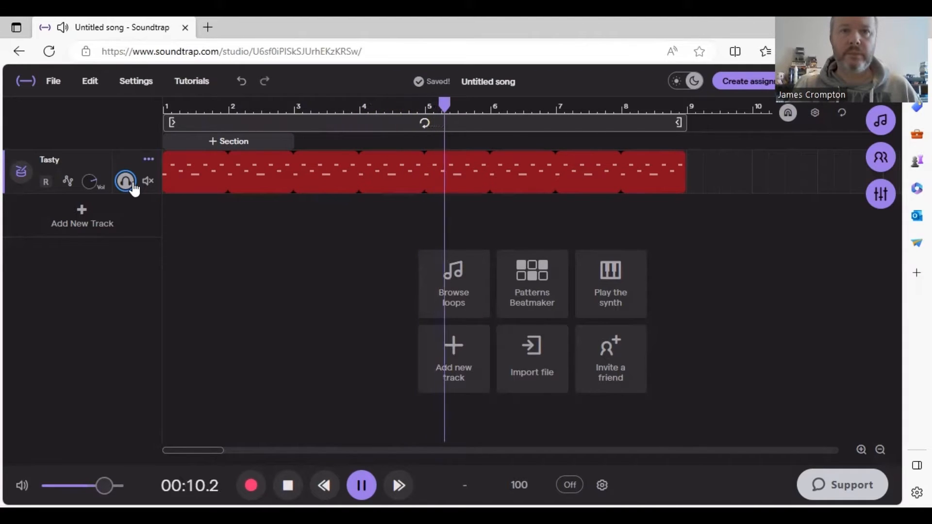
pyautogui.press('space')
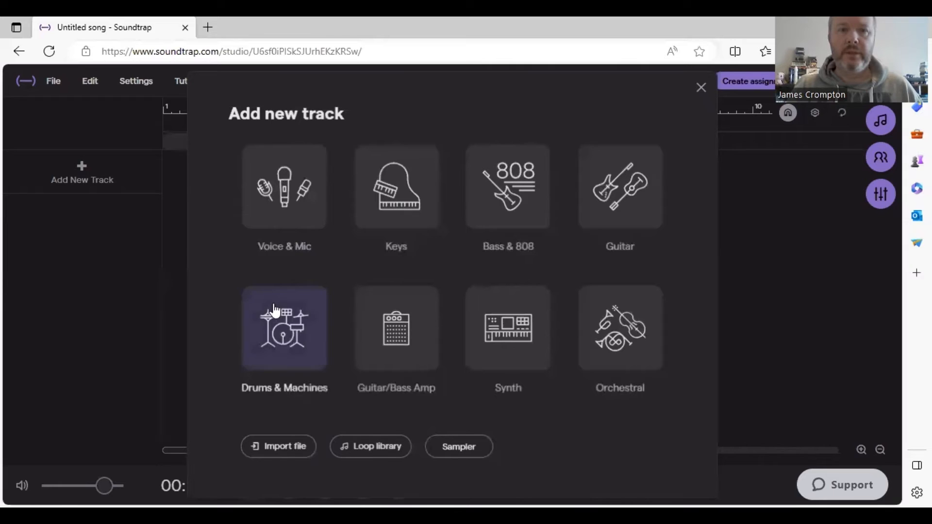
# Step: Add a new Patterns Beatmaker drum track and place kicks on steps 1 and 9 of bar 1
pyautogui.click(278, 322)
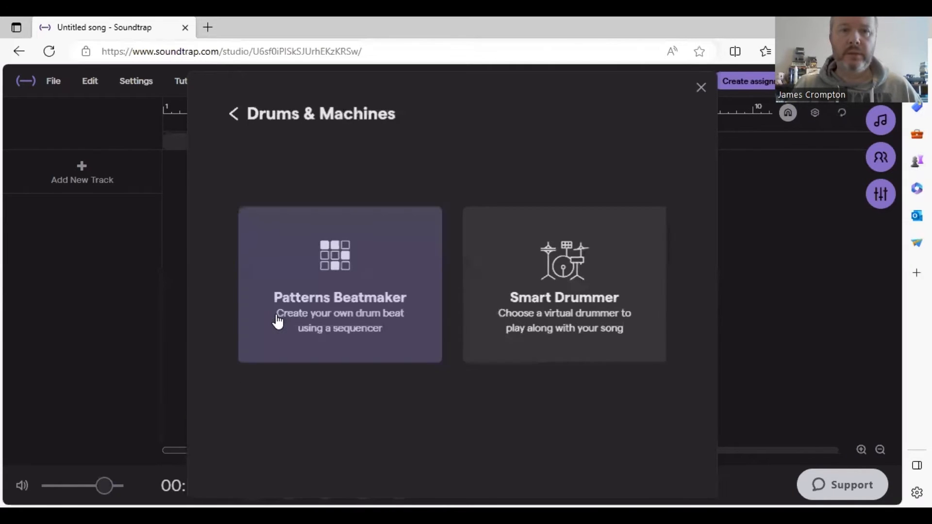
pyautogui.click(345, 267)
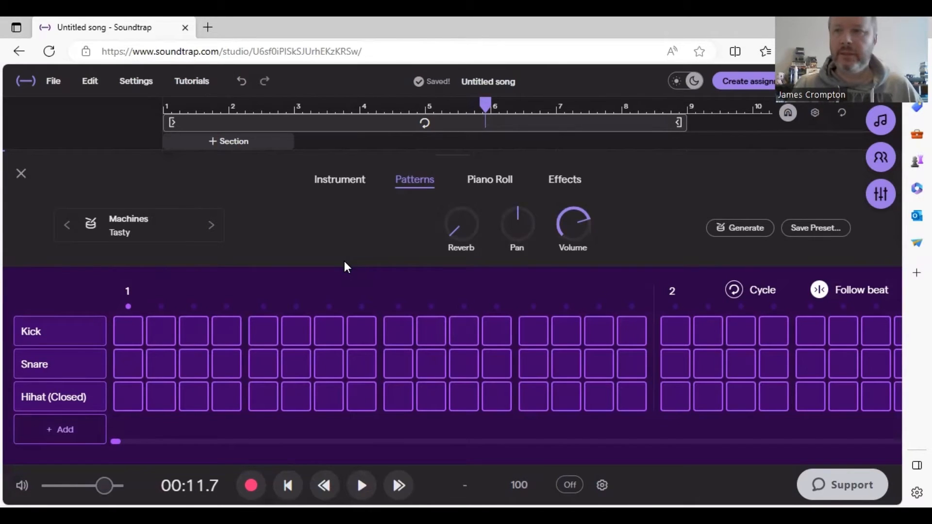
pyautogui.click(135, 335)
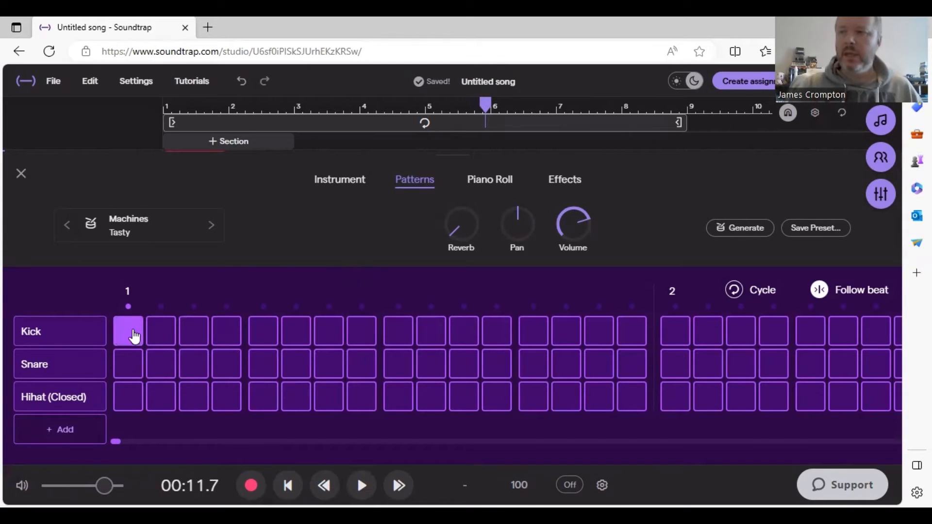
pyautogui.click(397, 331)
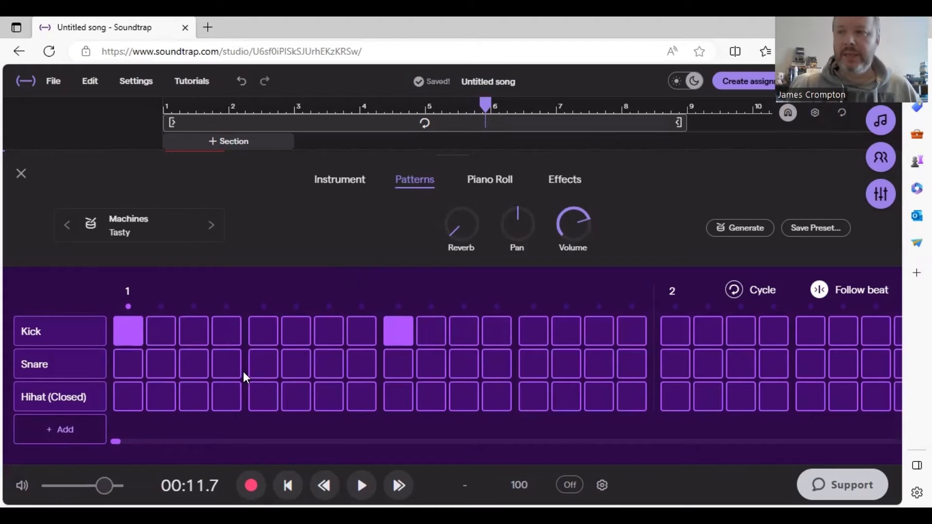
# Step: Add snares on steps 4 and 12 and closed hi-hats on steps 4, 7, 12, 14 and 15, then close the pattern editor
pyautogui.click(230, 368)
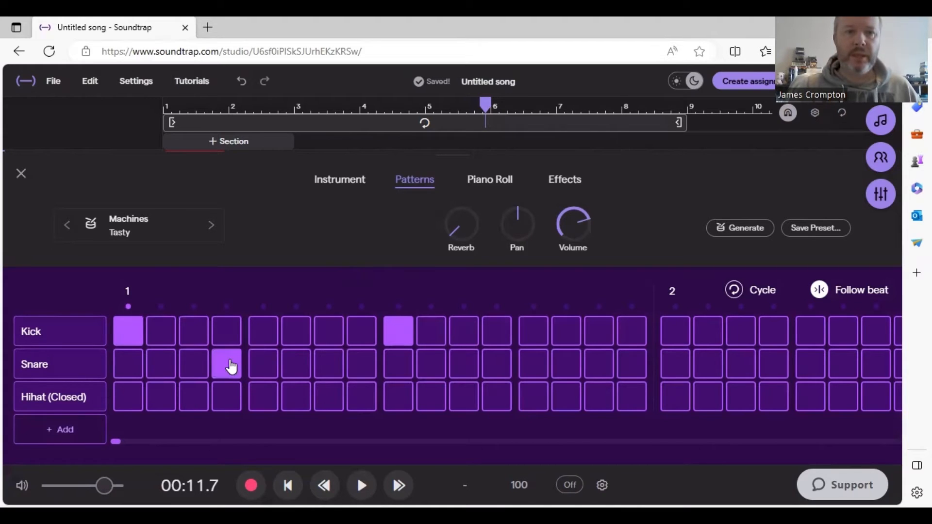
pyautogui.click(225, 405)
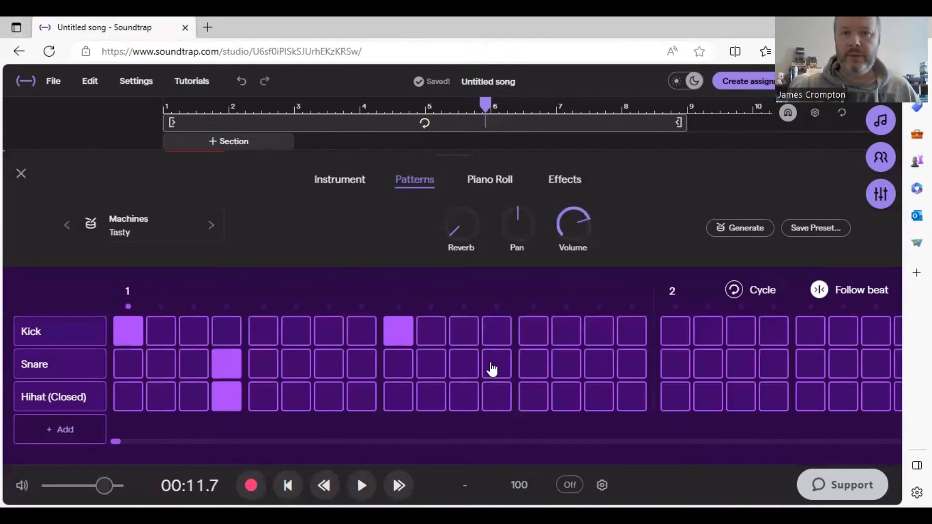
pyautogui.click(492, 393)
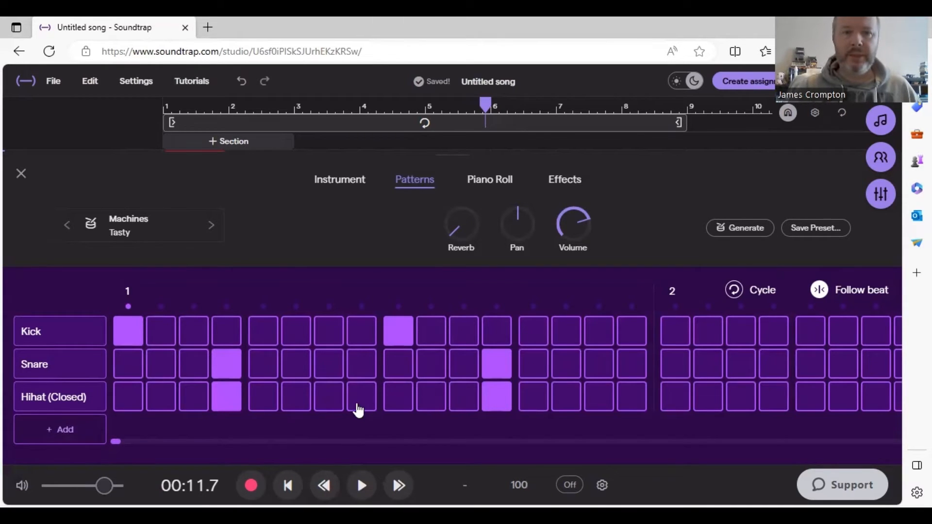
pyautogui.click(332, 400)
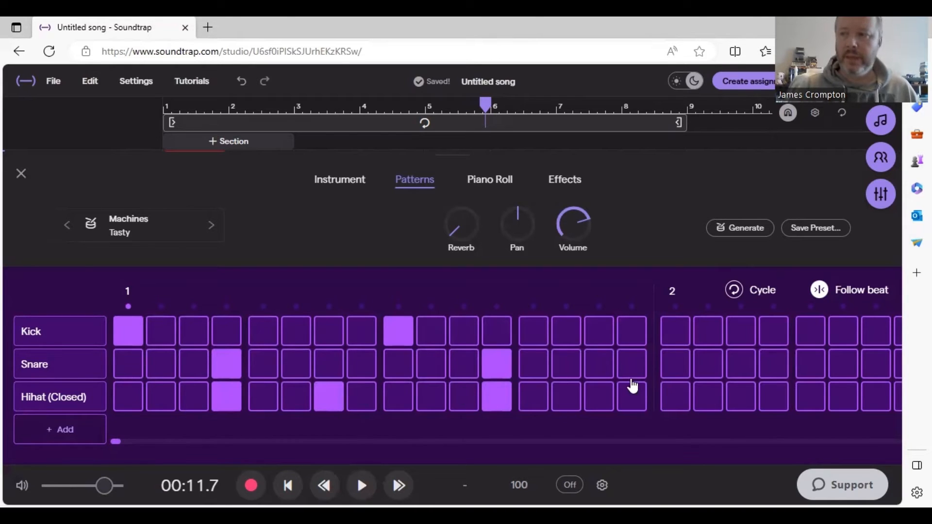
pyautogui.click(567, 397)
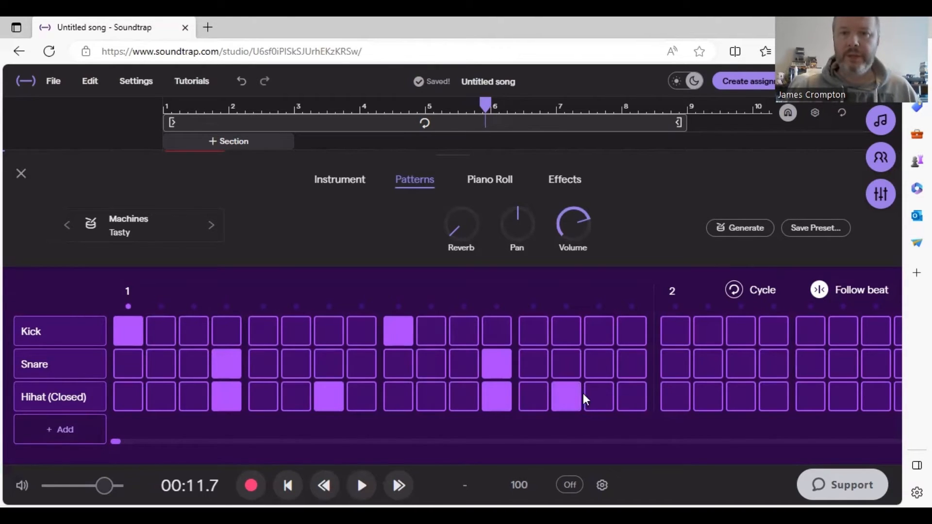
pyautogui.click(598, 402)
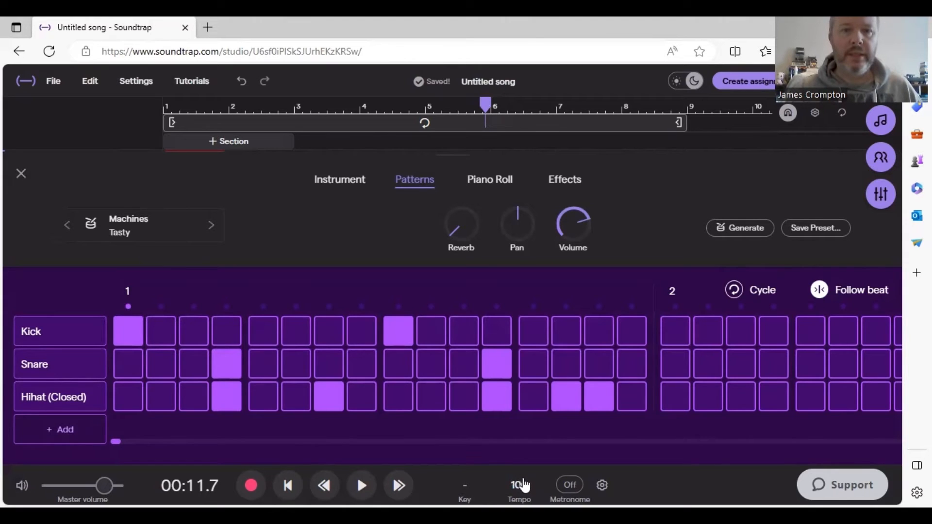
pyautogui.click(21, 176)
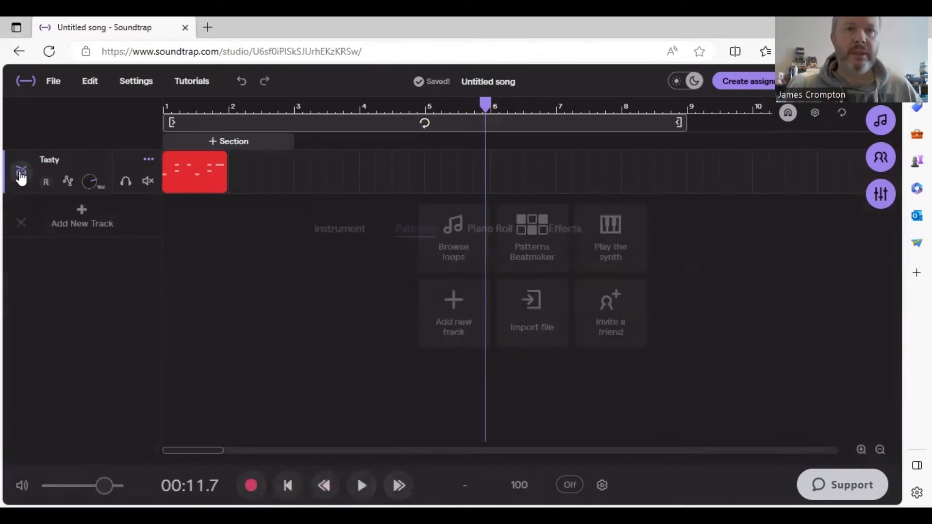
# Step: Loop the new drum pattern out to the start of bar 9 and play it from the beginning
pyautogui.moveTo(220, 157); pyautogui.dragTo(678, 200)
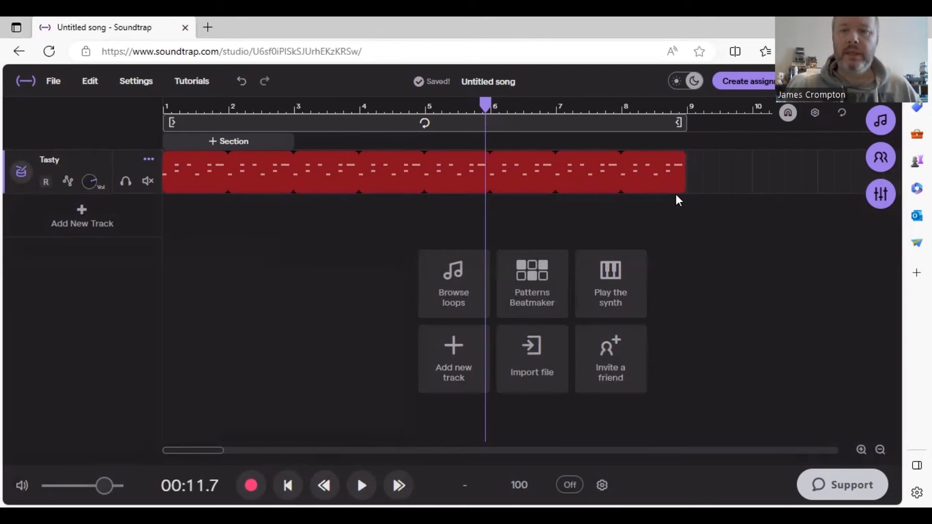
pyautogui.press('Return')
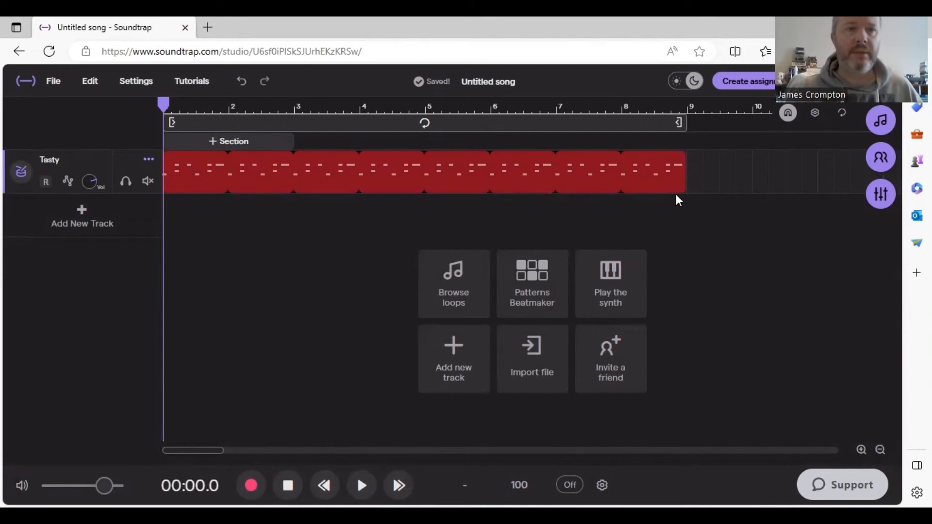
pyautogui.press('space')
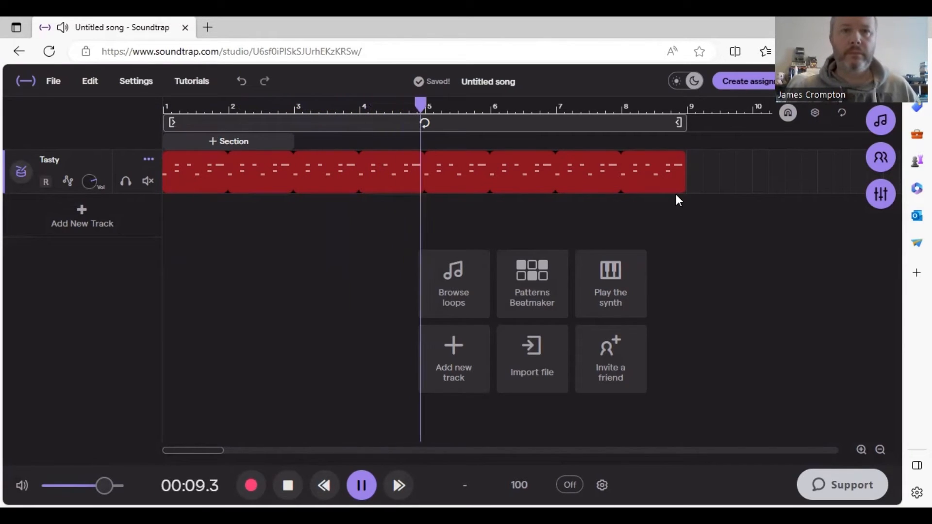
pyautogui.press('space')
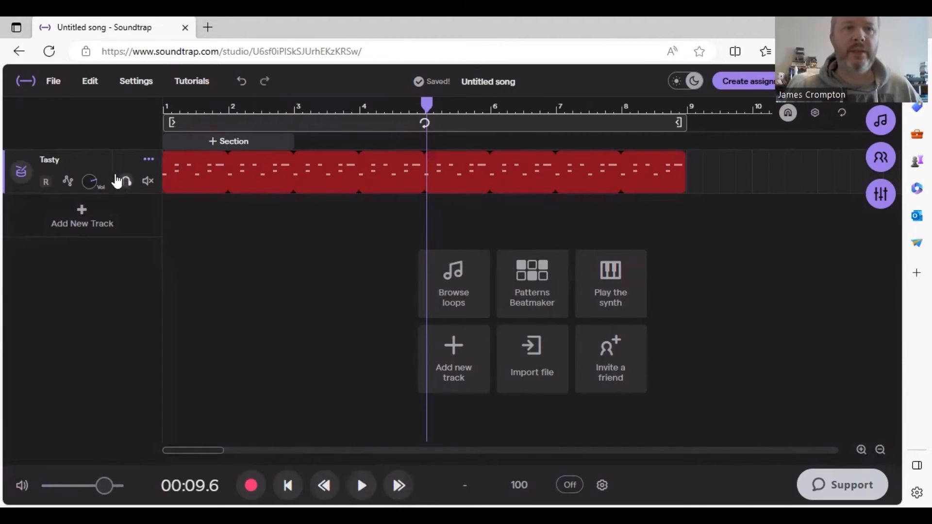
# Step: Duplicate the looped Tasty drum track
pyautogui.click(150, 163)
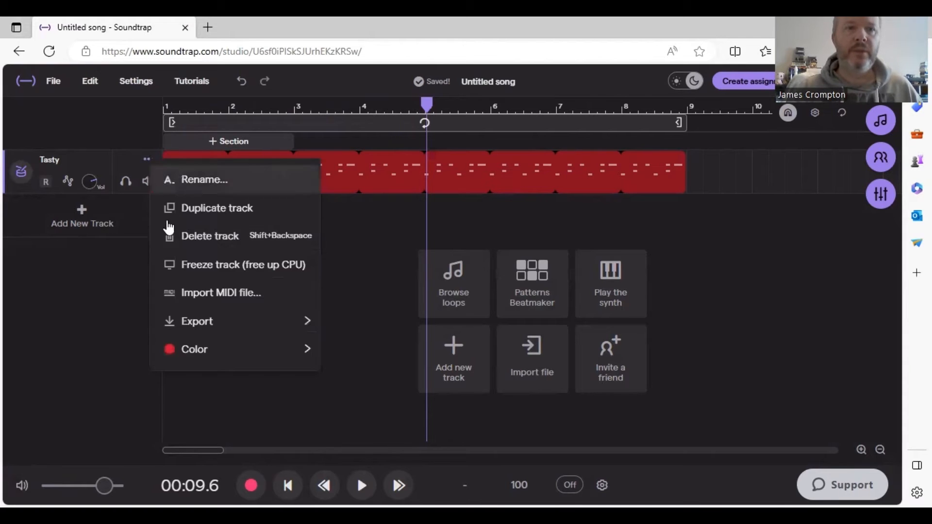
pyautogui.click(202, 217)
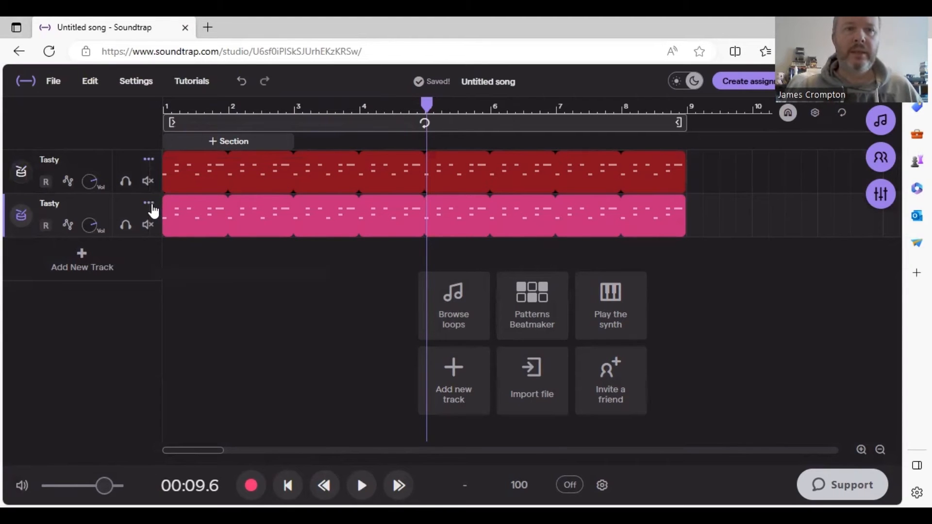
# Step: Open the duplicated Tasty track's pattern for a check, close the editor and delete that duplicate track
pyautogui.doubleClick(257, 217)
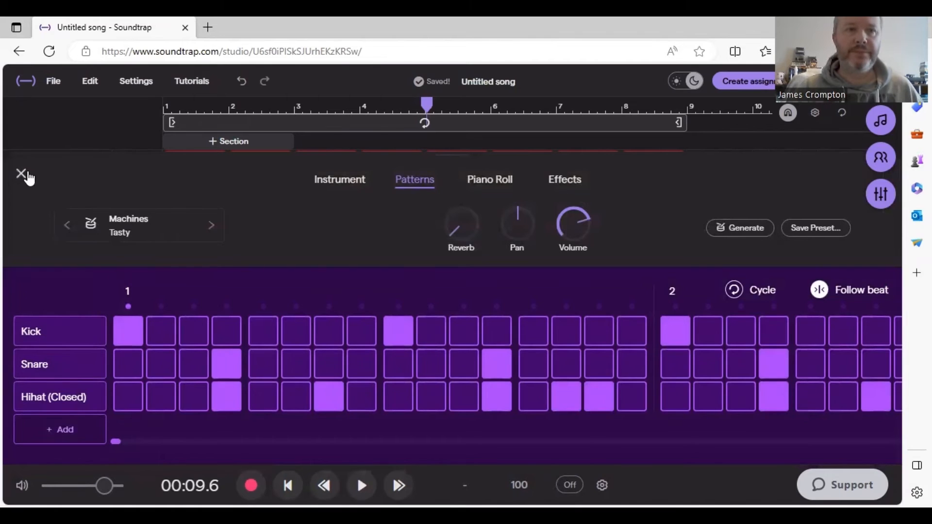
pyautogui.click(21, 174)
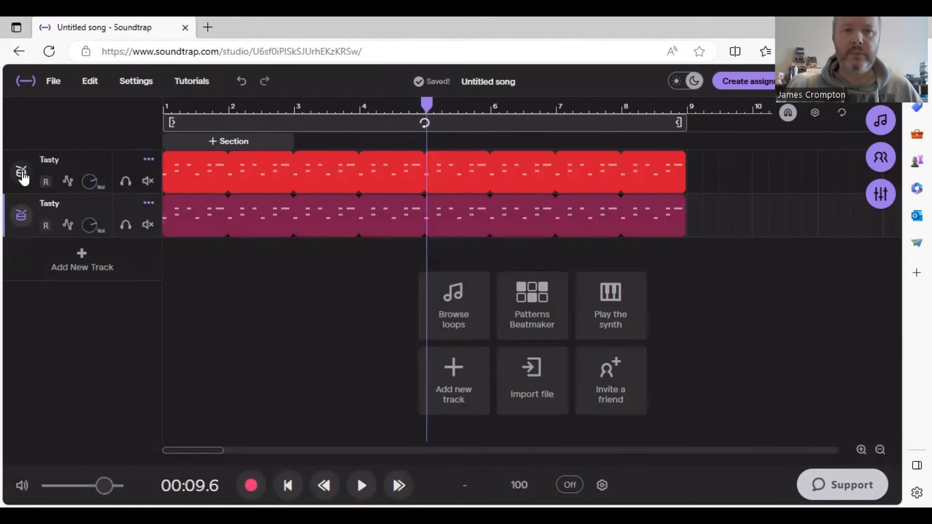
pyautogui.click(149, 206)
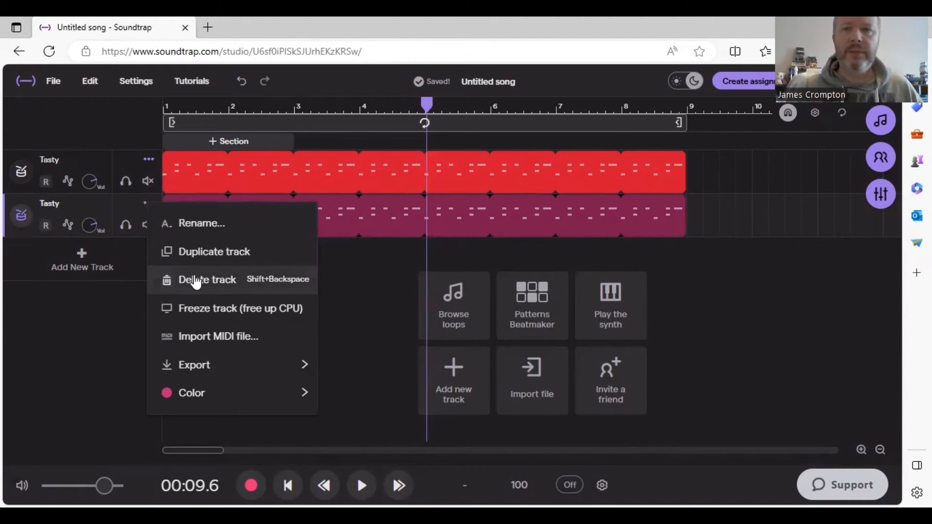
pyautogui.click(196, 280)
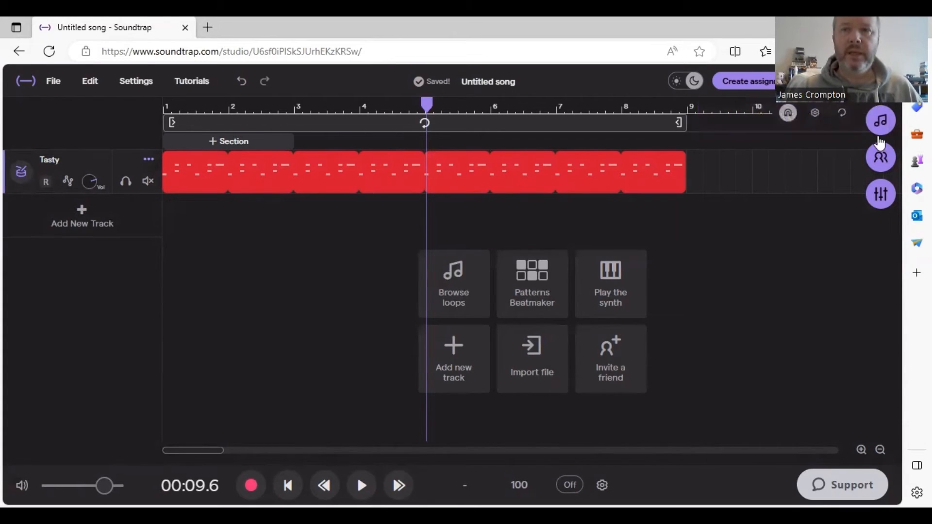
# Step: Open the loop library, turn on cycle playback and return the playhead to the start of the song
pyautogui.click(881, 122)
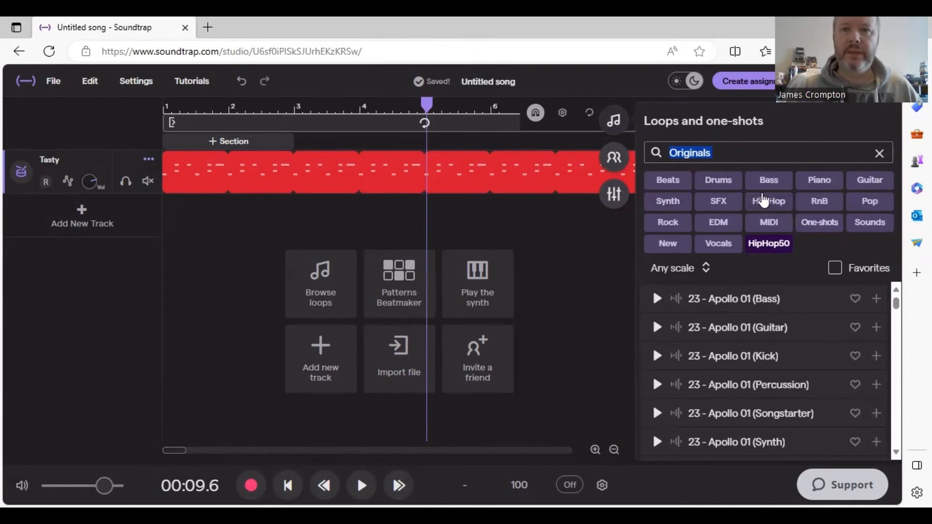
pyautogui.click(335, 122)
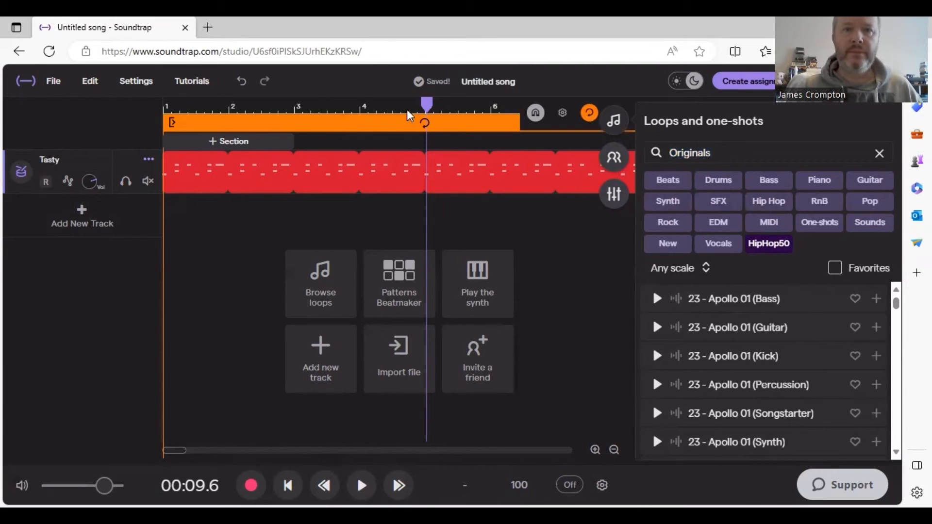
pyautogui.moveTo(427, 104); pyautogui.dragTo(180, 104)
pyautogui.moveTo(171, 150); pyautogui.dragTo(153, 162)
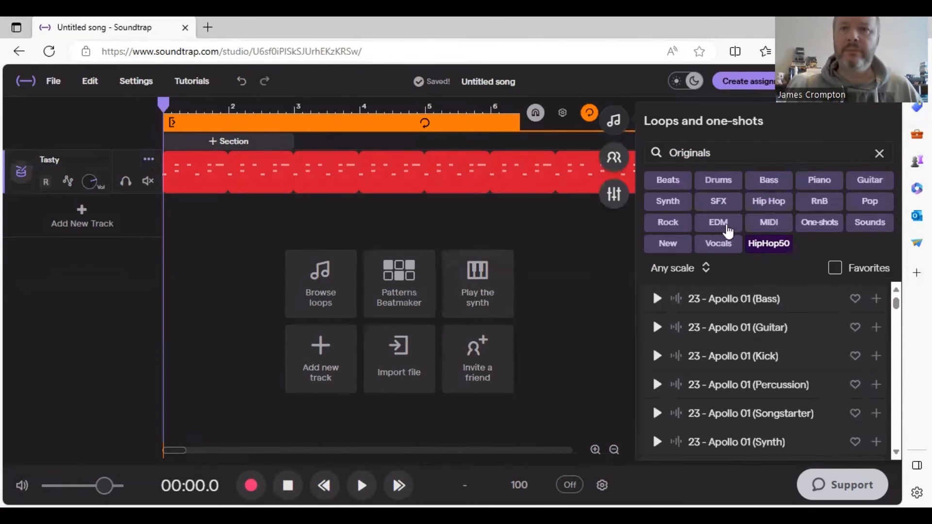
# Step: Search the loop library for "Strings menace" and preview Strings - Menace 1 and Strings - Menace 2
pyautogui.click(668, 202)
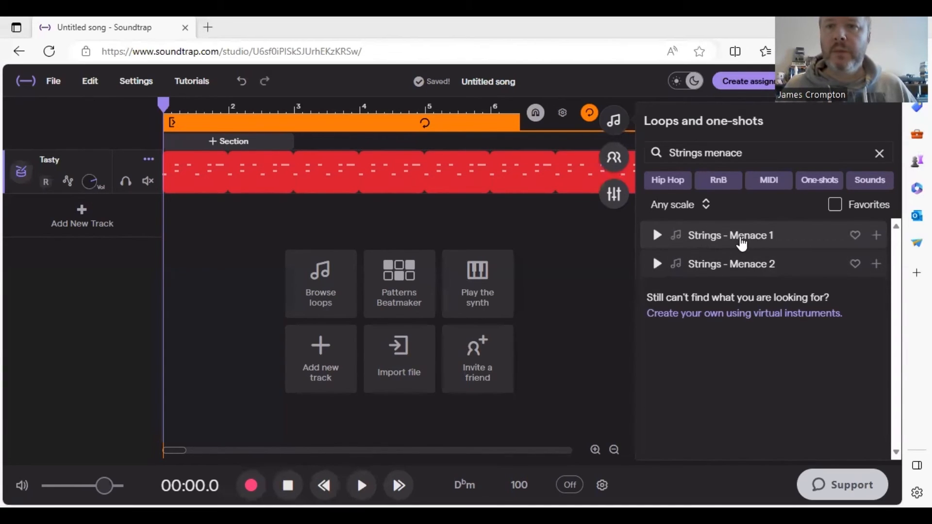
pyautogui.click(657, 235)
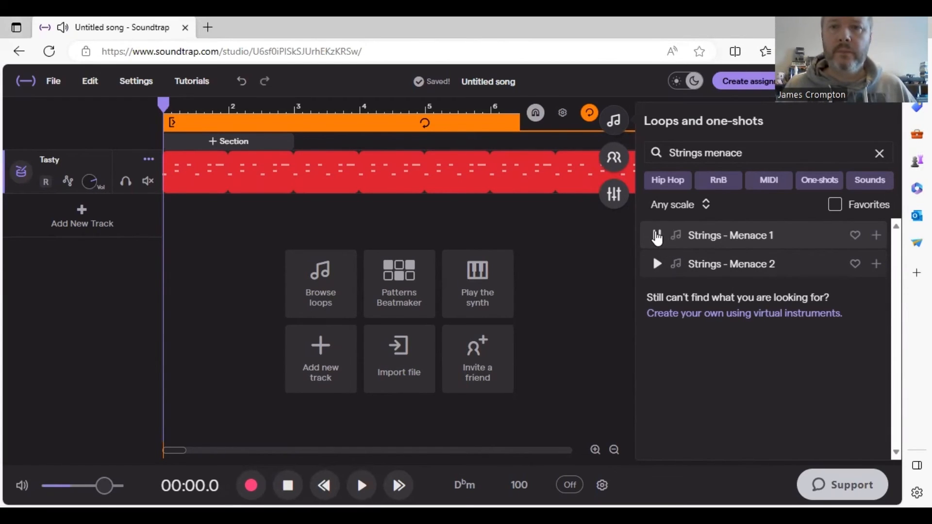
pyautogui.click(657, 265)
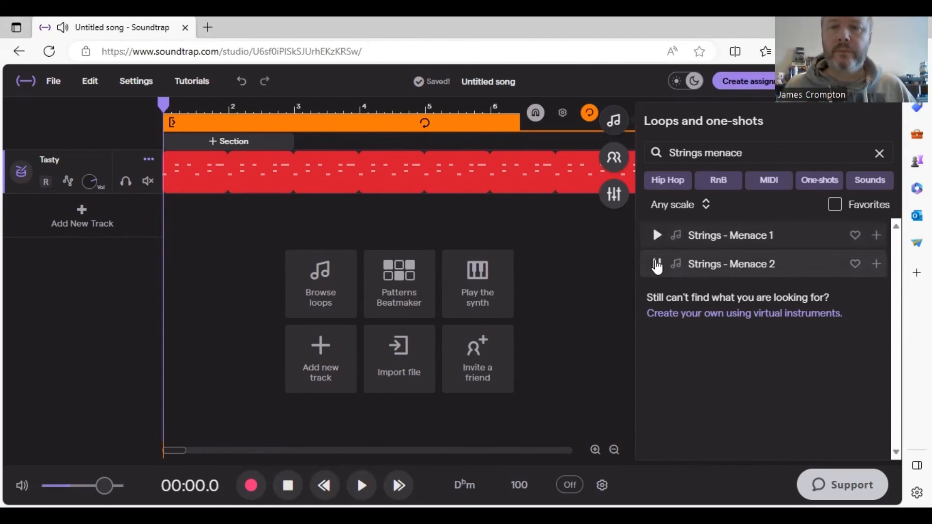
pyautogui.click(657, 265)
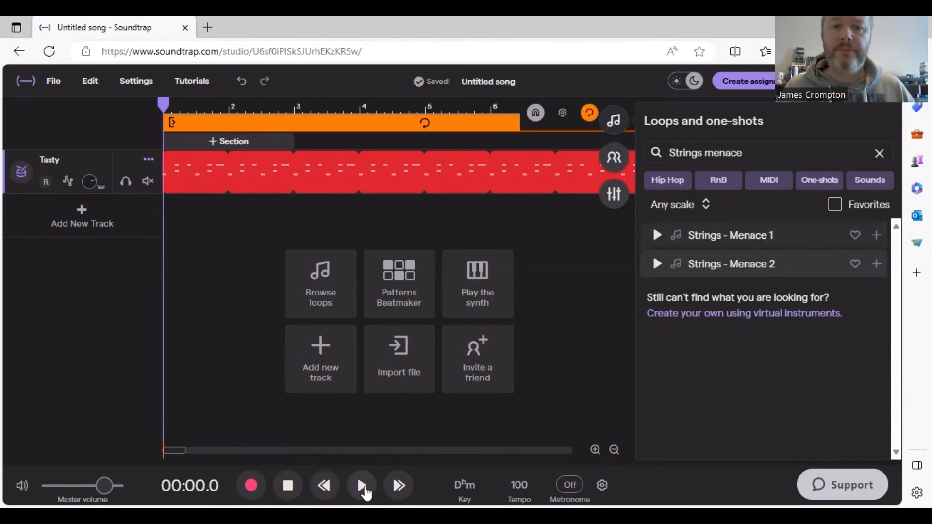
# Step: Play the drum beat while auditioning Strings - Menace 1 and Strings - Menace 2 over it, and stop playback
pyautogui.click(363, 485)
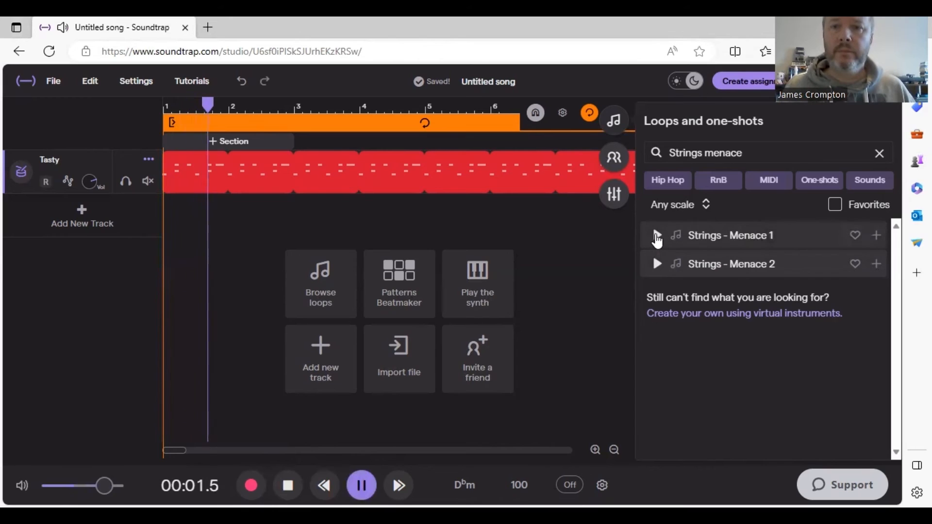
pyautogui.click(657, 237)
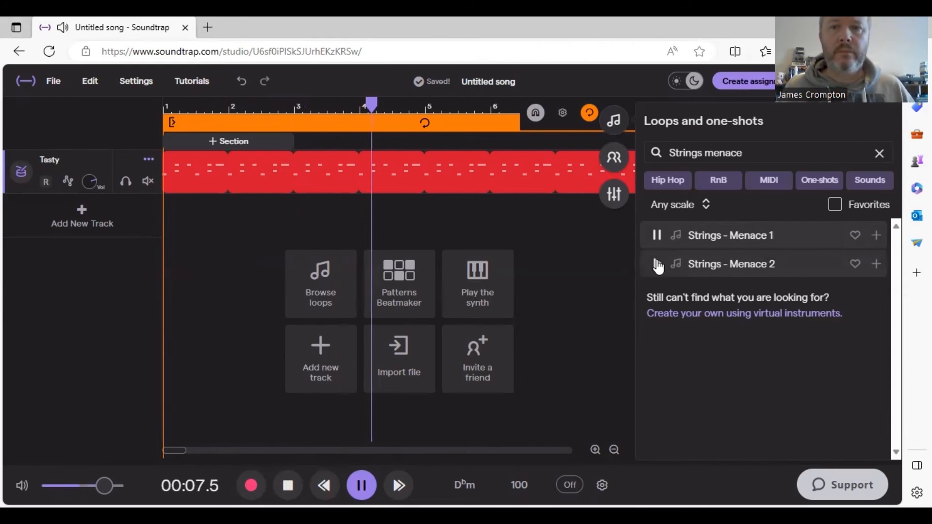
pyautogui.click(659, 265)
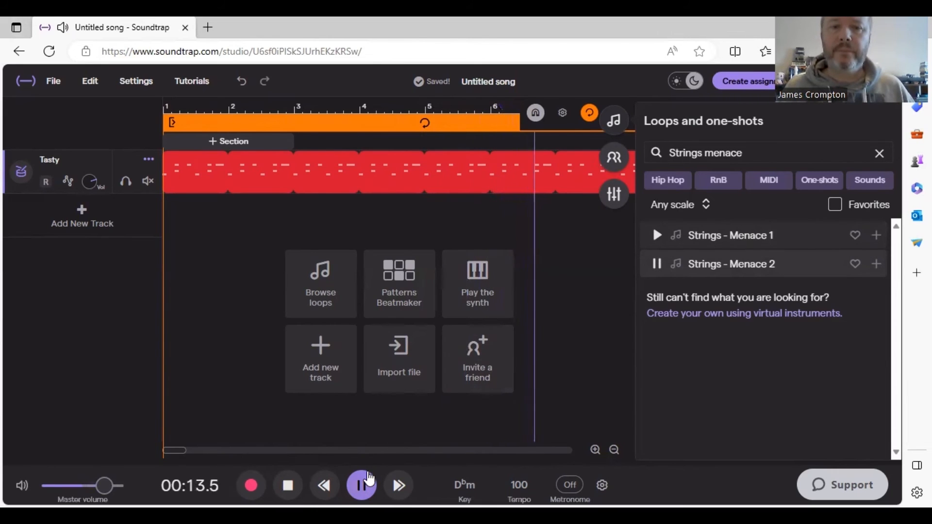
pyautogui.click(368, 478)
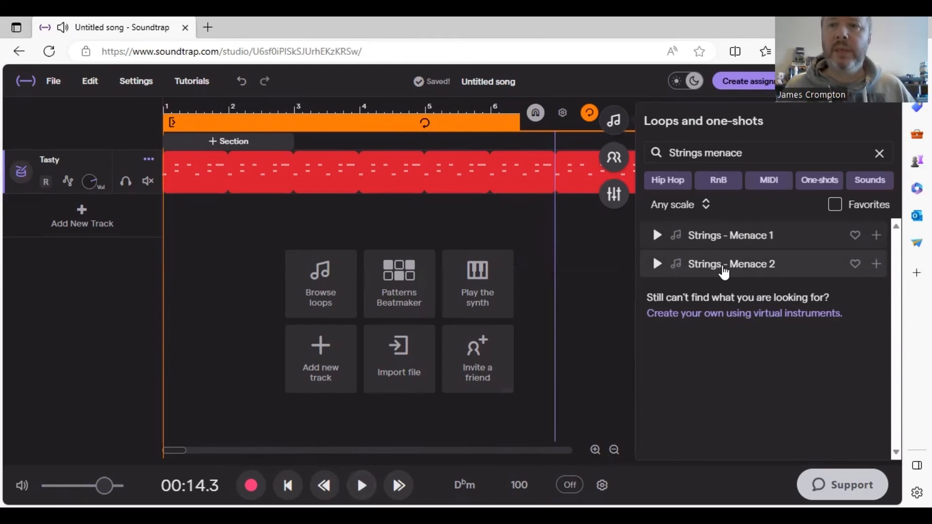
# Step: Add the Strings - Menace 2 loop as a track filling bars 1 to 8, and duplicate that track
pyautogui.doubleClick(724, 273)
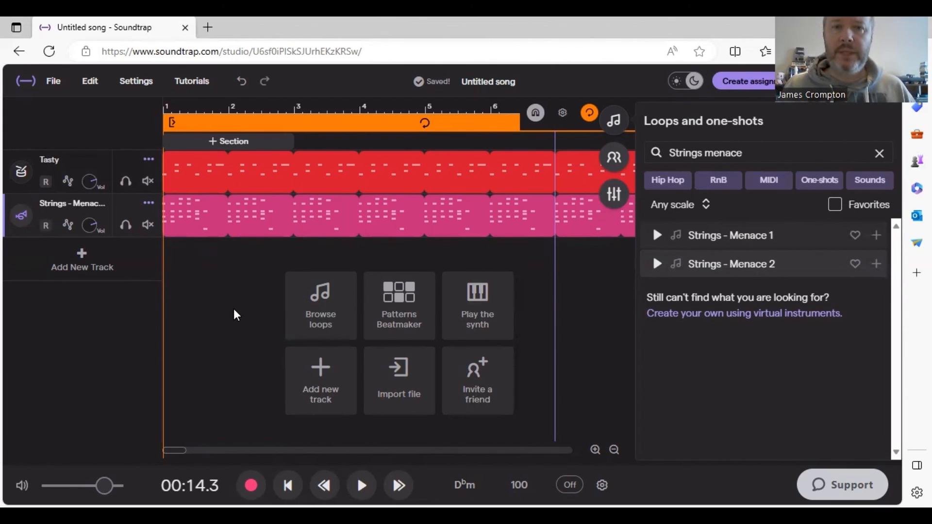
pyautogui.hotkey('ctrl', 'd')
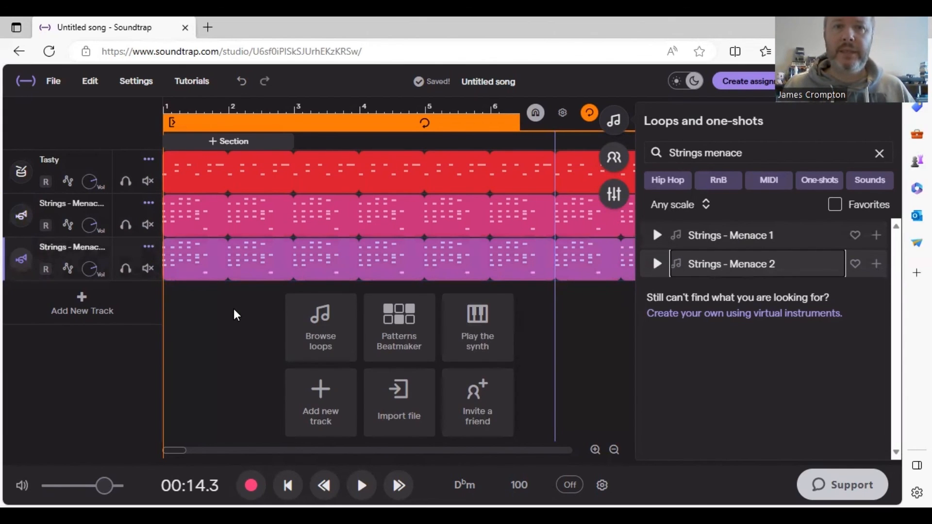
pyautogui.click(615, 122)
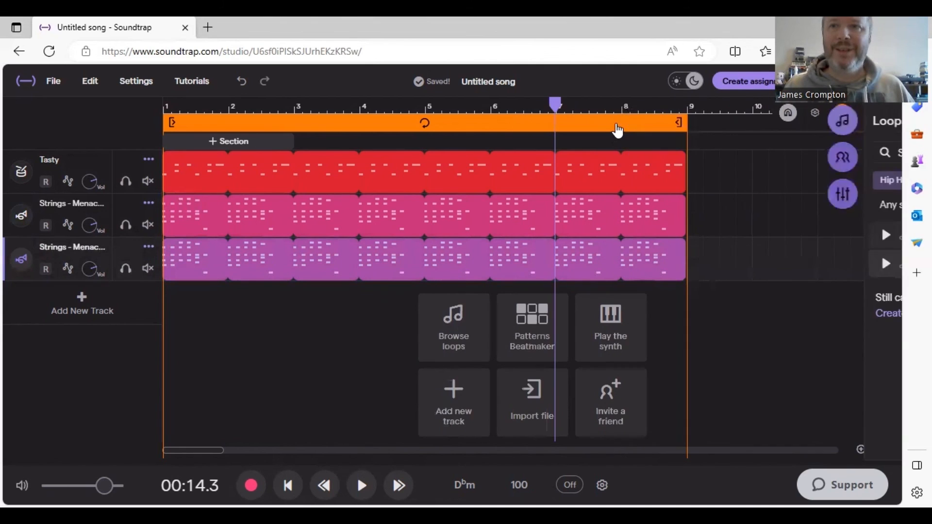
# Step: Delete the duplicate strings track, and play the drums and strings together briefly from the beginning
pyautogui.click(150, 248)
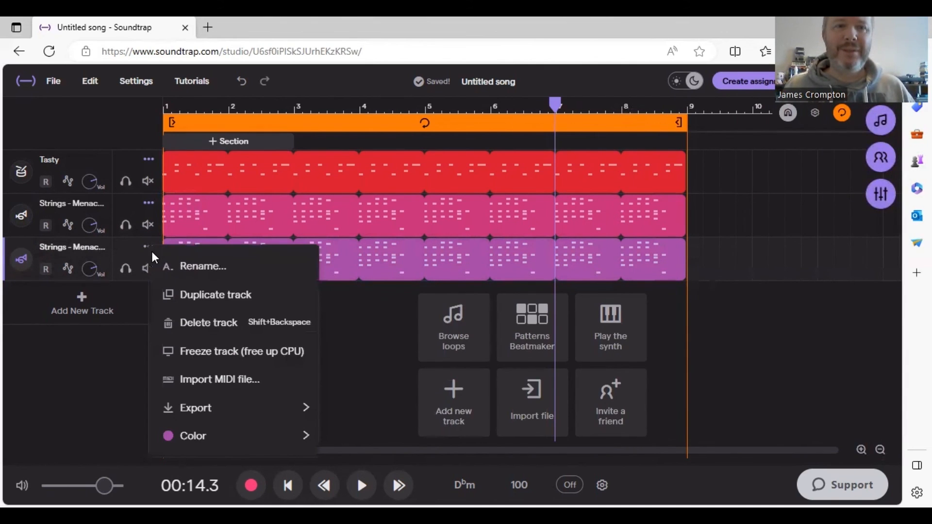
pyautogui.click(195, 324)
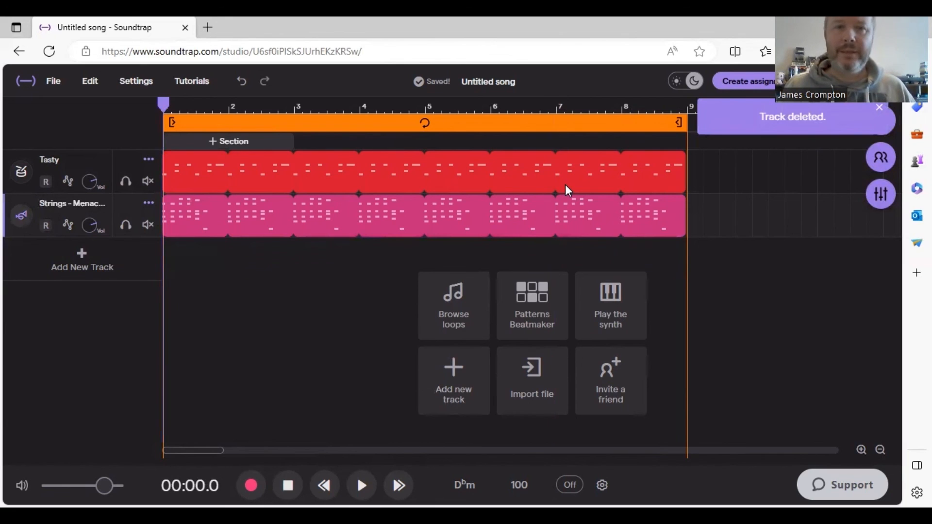
pyautogui.press('space')
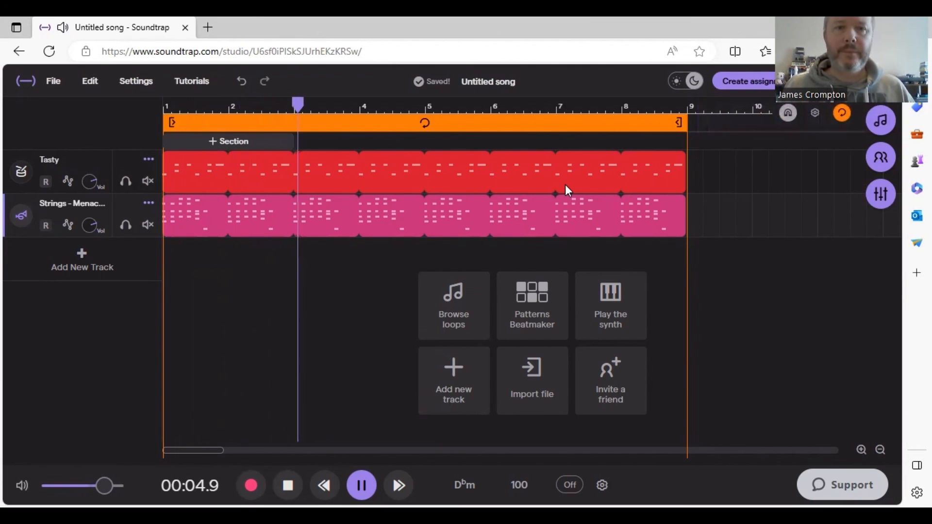
pyautogui.press('space')
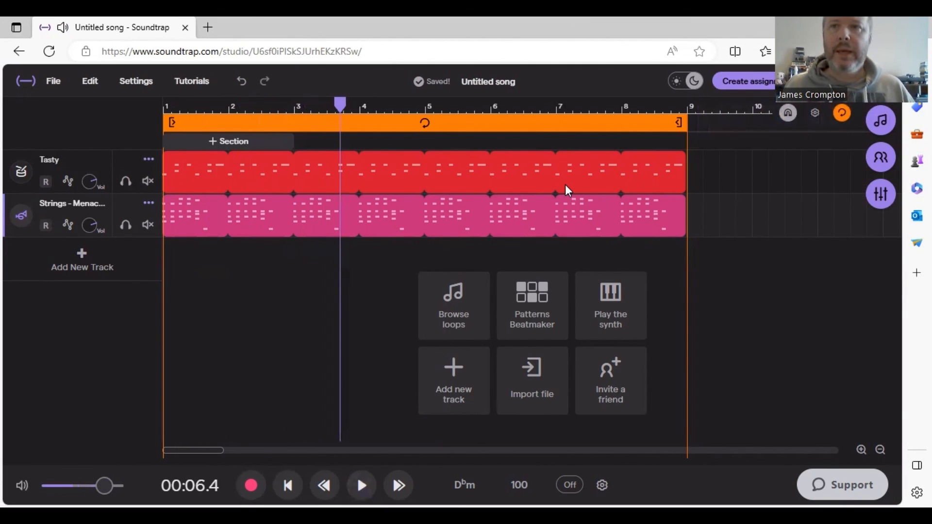